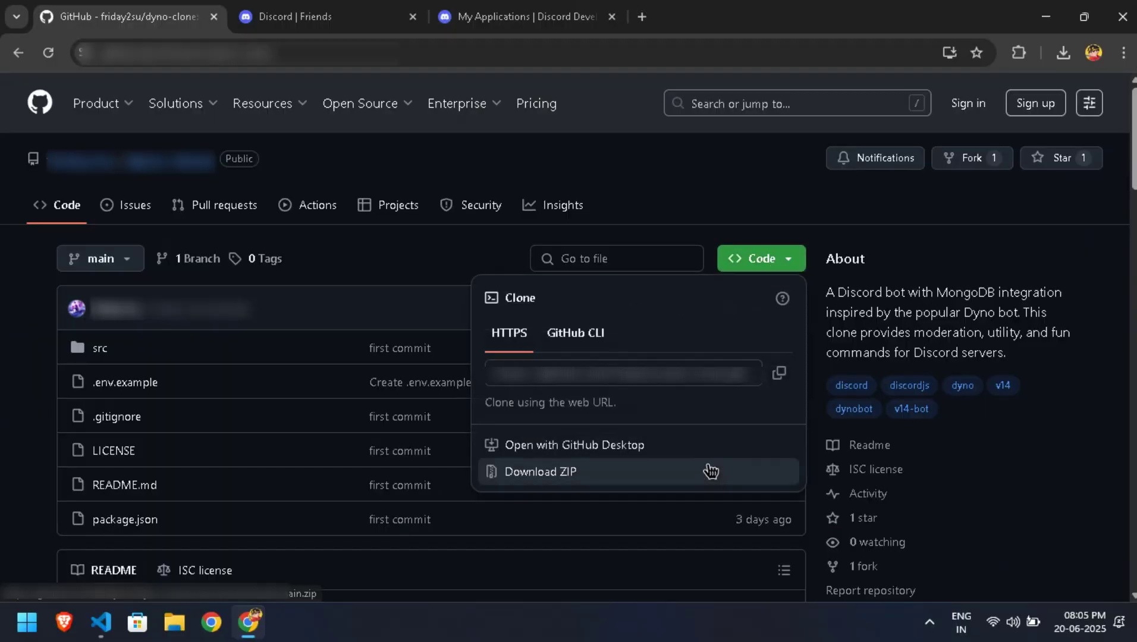
Switch to VS Code with the downloaded dyno-clone project folder open
click(795, 256)
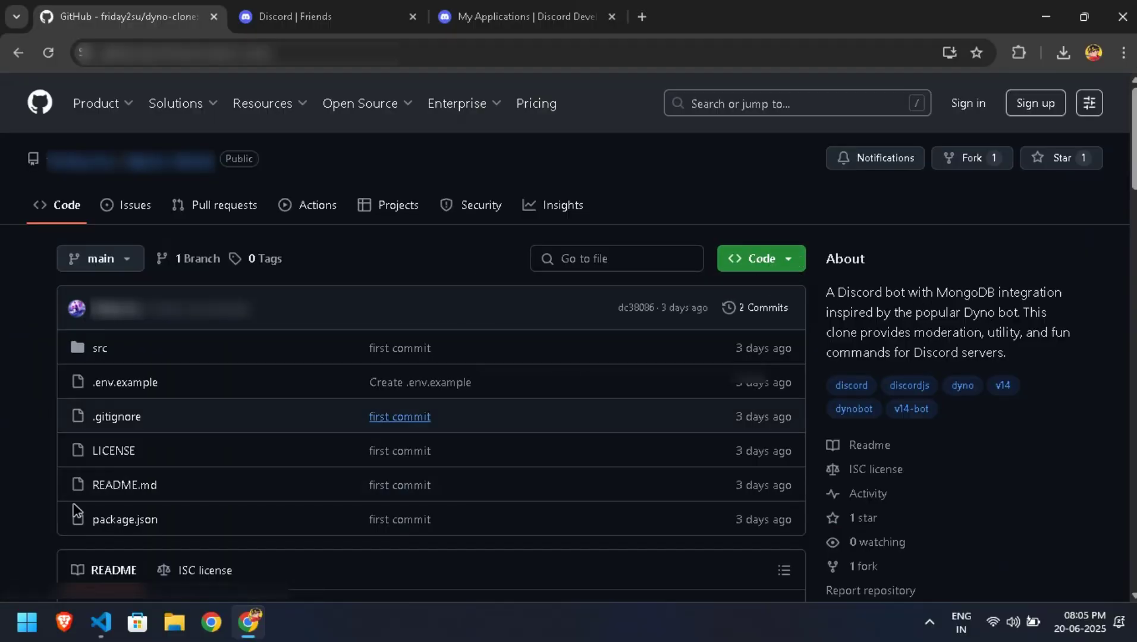
Rename .env.example to .env in the Explorer by removing the '.example' suffix
click(99, 627)
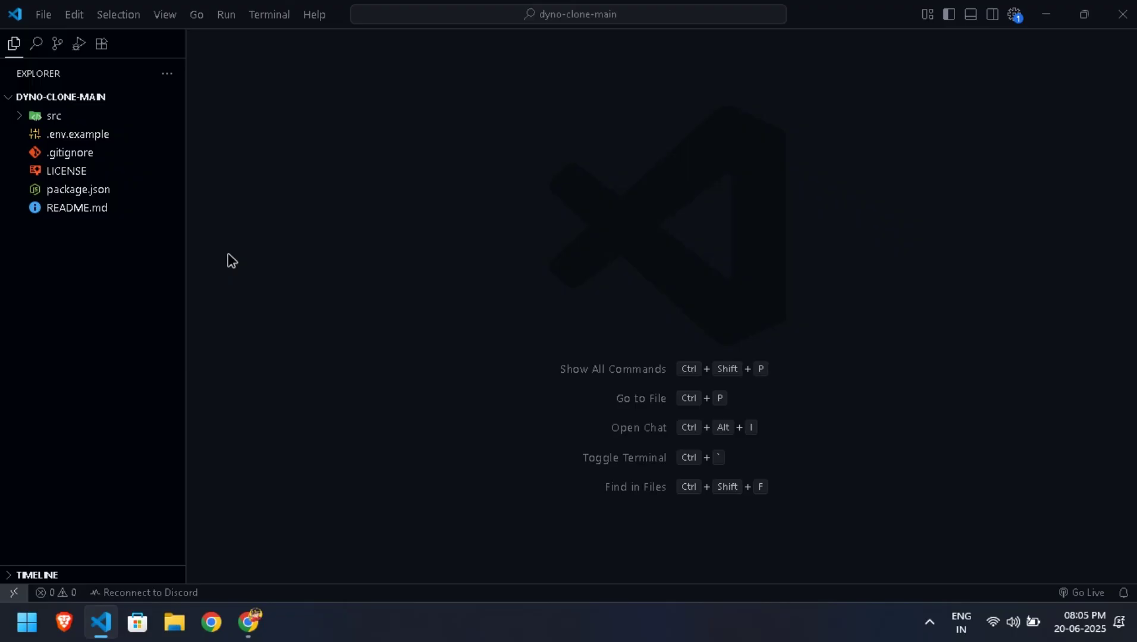
right_click(117, 137)
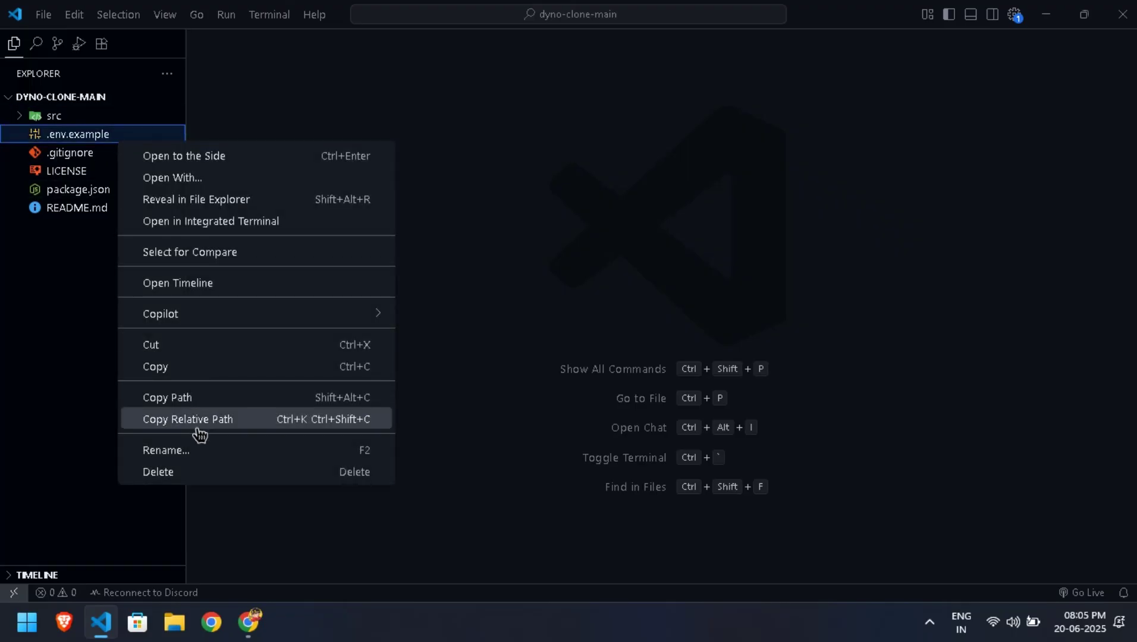
click(198, 449)
key(End)
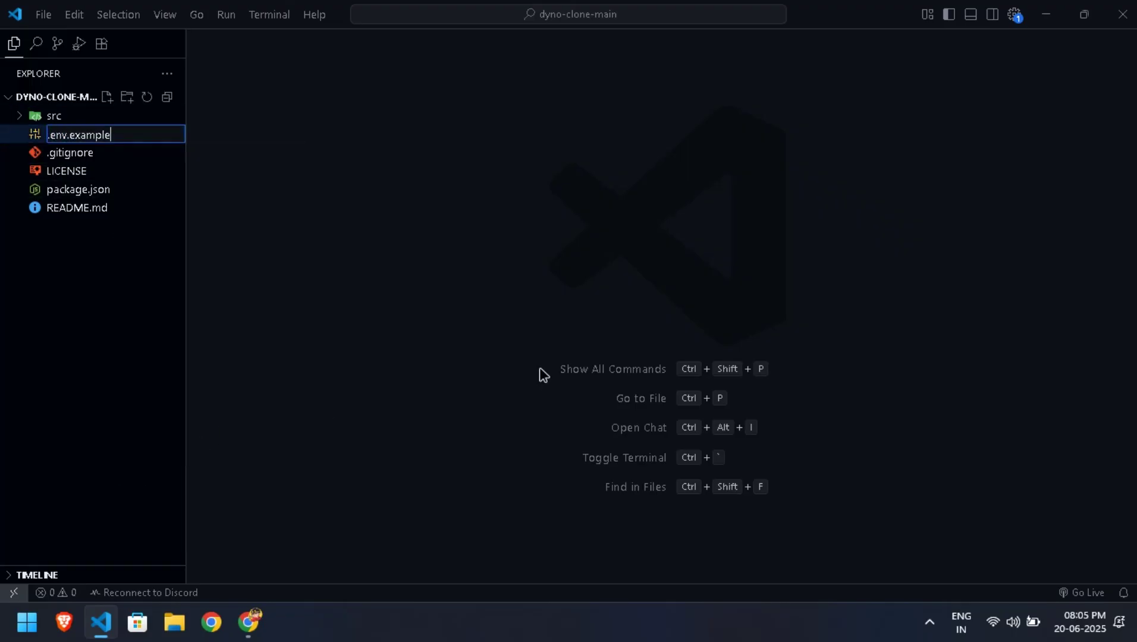
key(BackSpace)
key(BackSpace)
key(BackSpace)
key(Return)
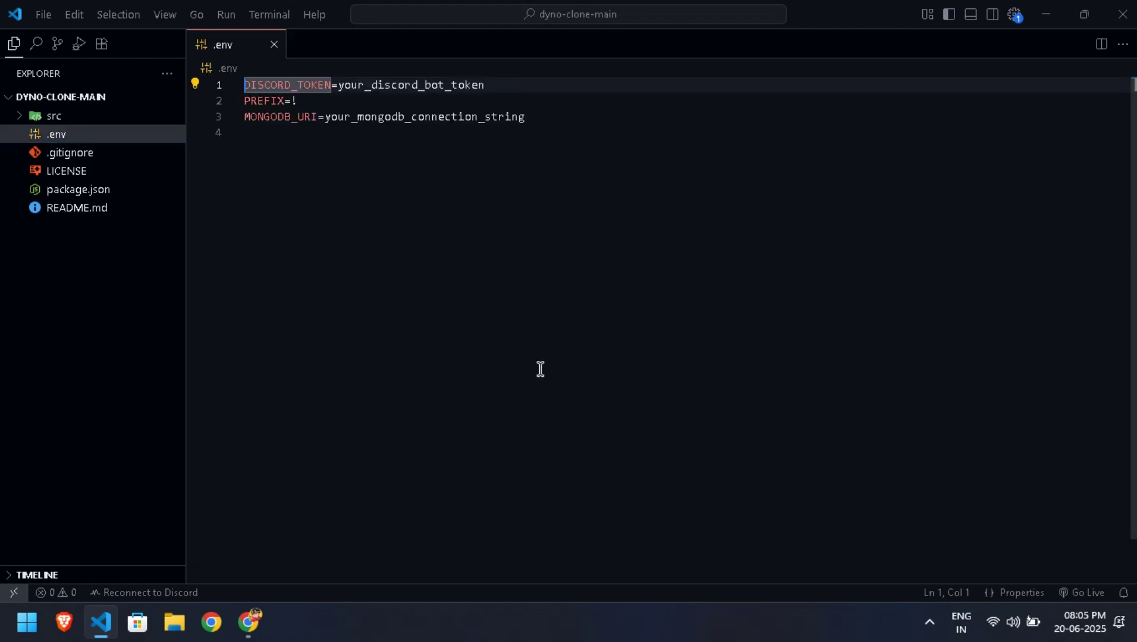
Create a new Discord Developer Portal application named Mod
click(539, 373)
click(1047, 14)
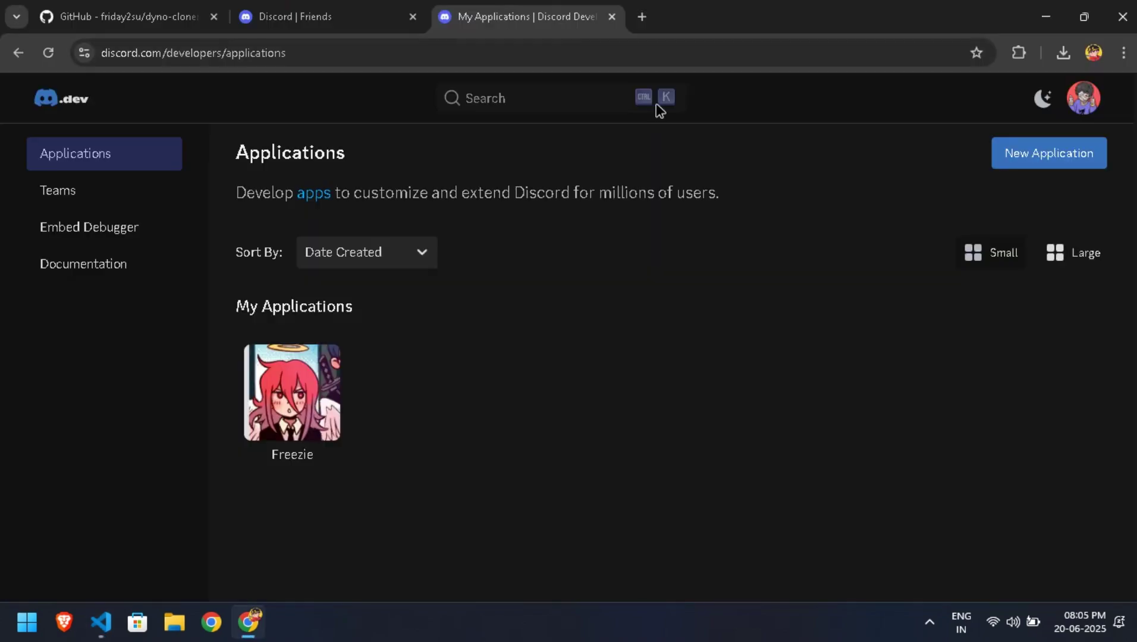
click(1049, 153)
click(590, 308)
text(Mod)
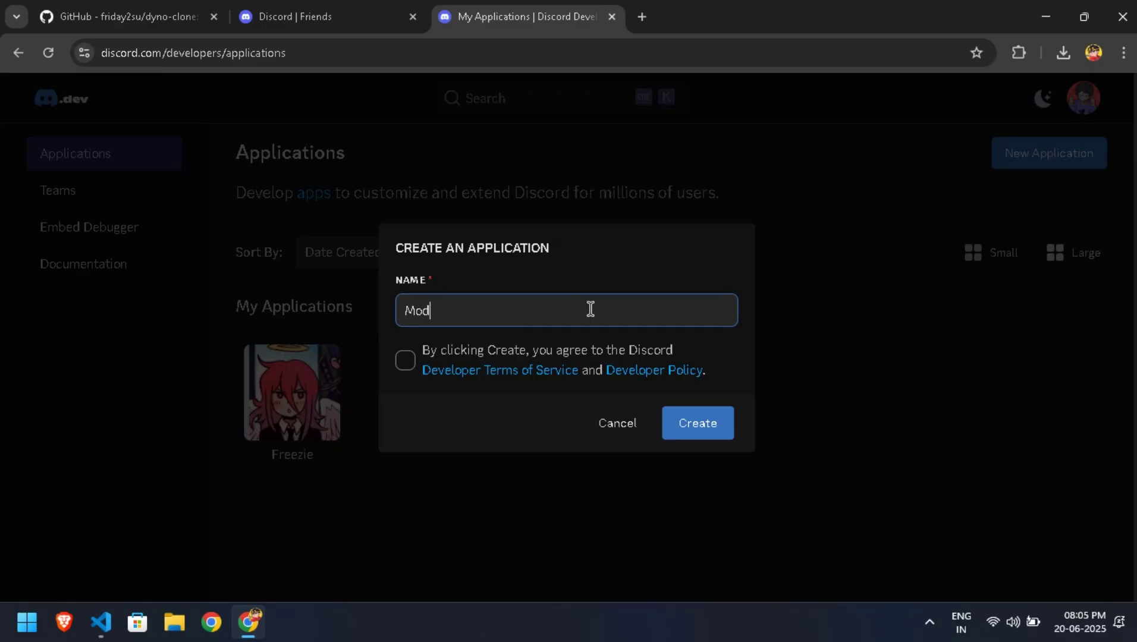
click(698, 424)
Enable Mod's privileged gateway intents, including message content, and save the bot settings
click(66, 416)
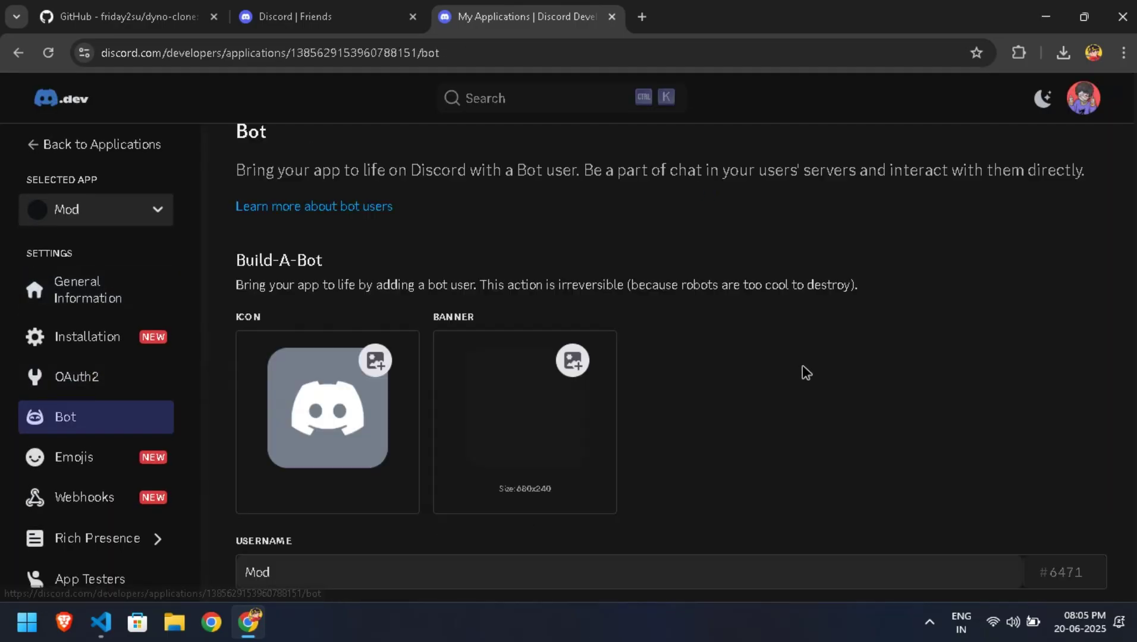
scroll(799, 373, down, 8)
click(1088, 384)
click(1088, 489)
scroll(799, 373, down, 3)
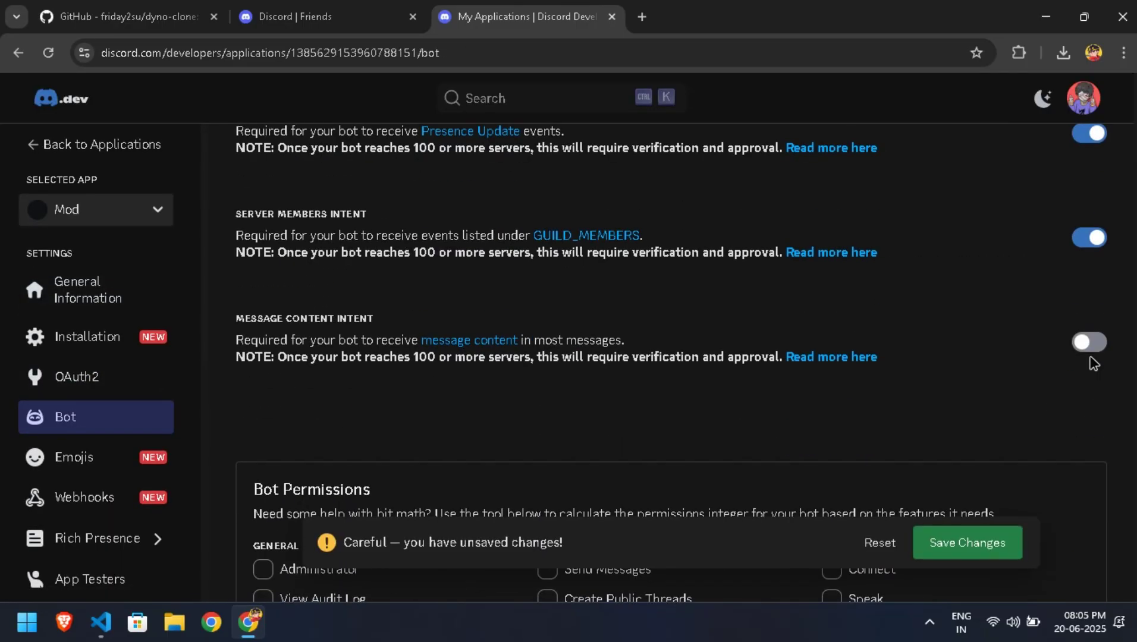
click(1088, 343)
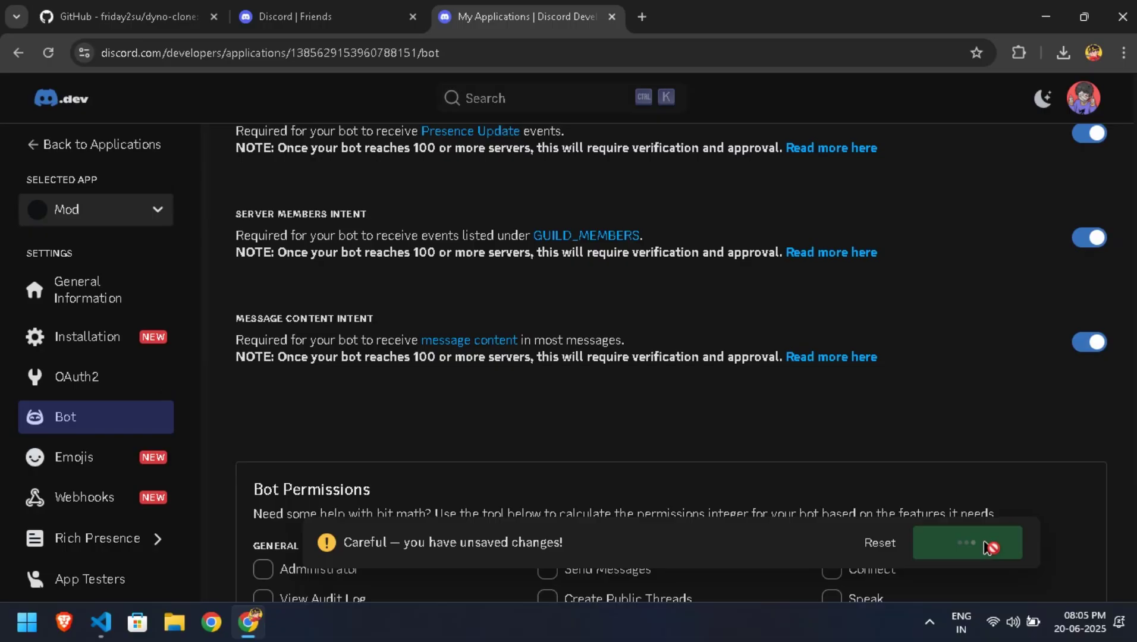
scroll(799, 373, up, 10)
scroll(444, 372, down, 4)
Reset the bot token and paste it over the DISCORD_TOKEN placeholder in .env
click(281, 328)
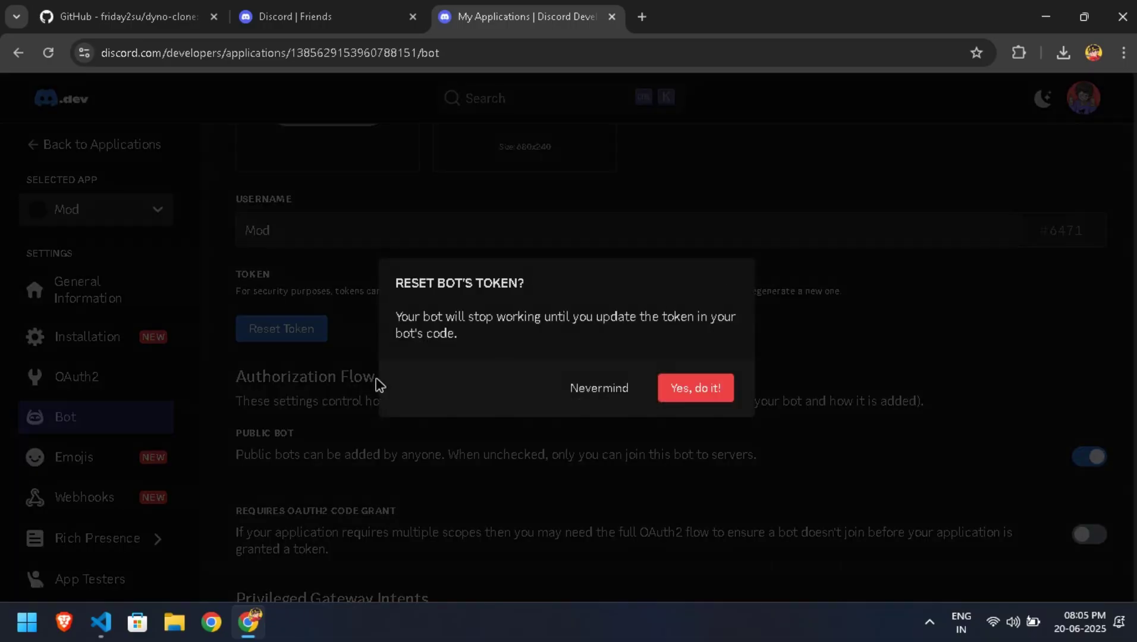
click(696, 387)
click(262, 431)
key(alt+Tab)
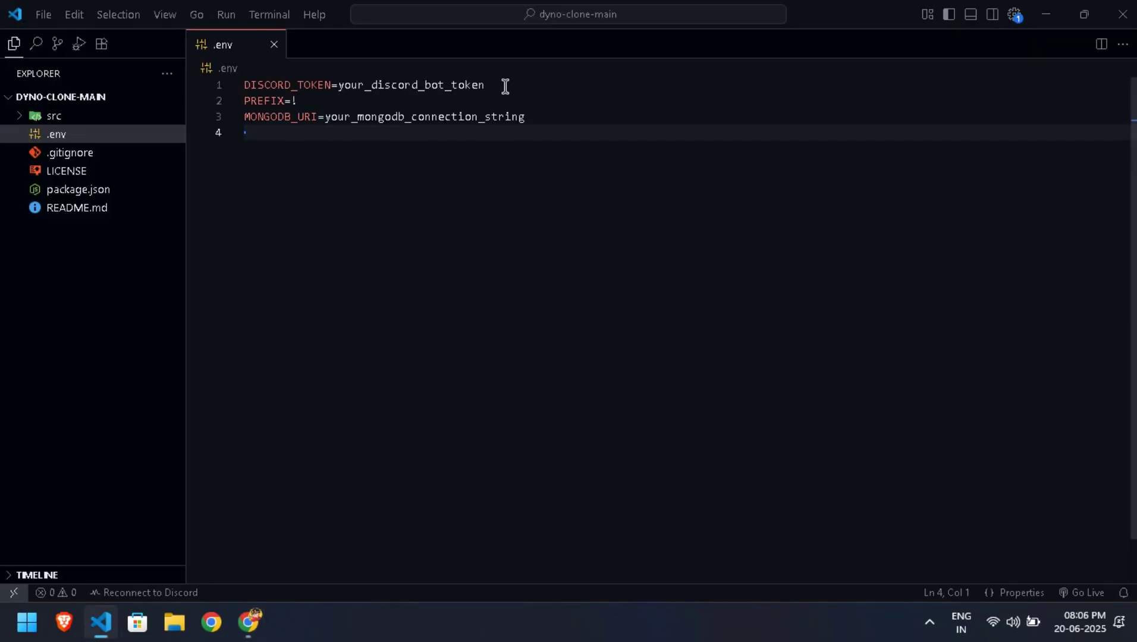
drag(484, 84, 336, 84)
key(ctrl+v)
Open the Discord channel with the shared API keys, then return to .env
click(425, 142)
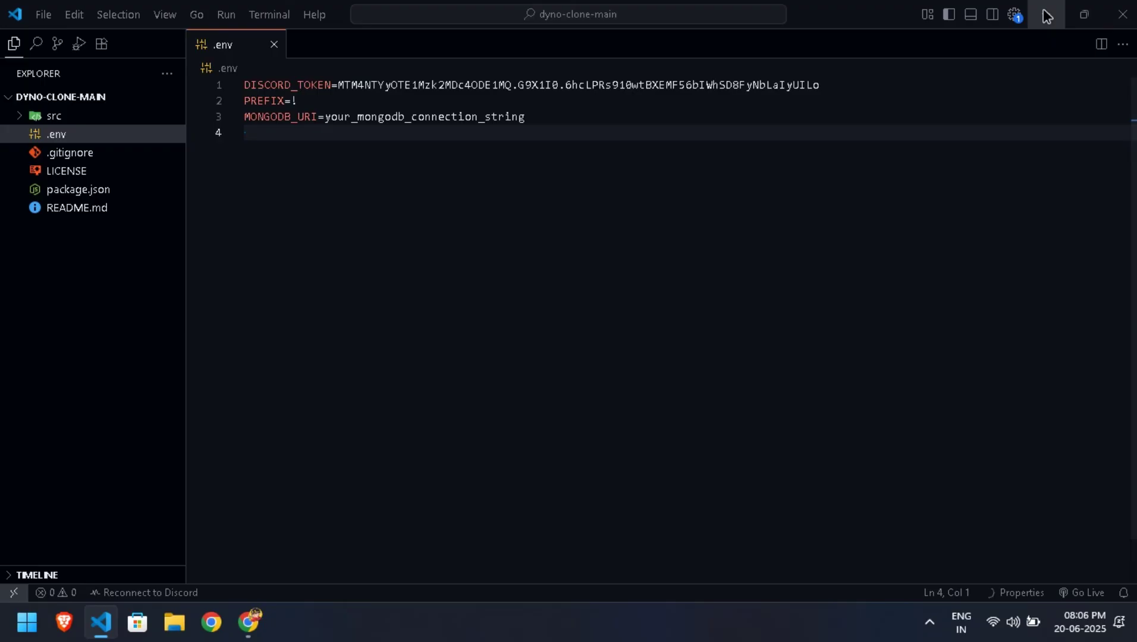
key(alt+Tab)
click(295, 16)
click(31, 184)
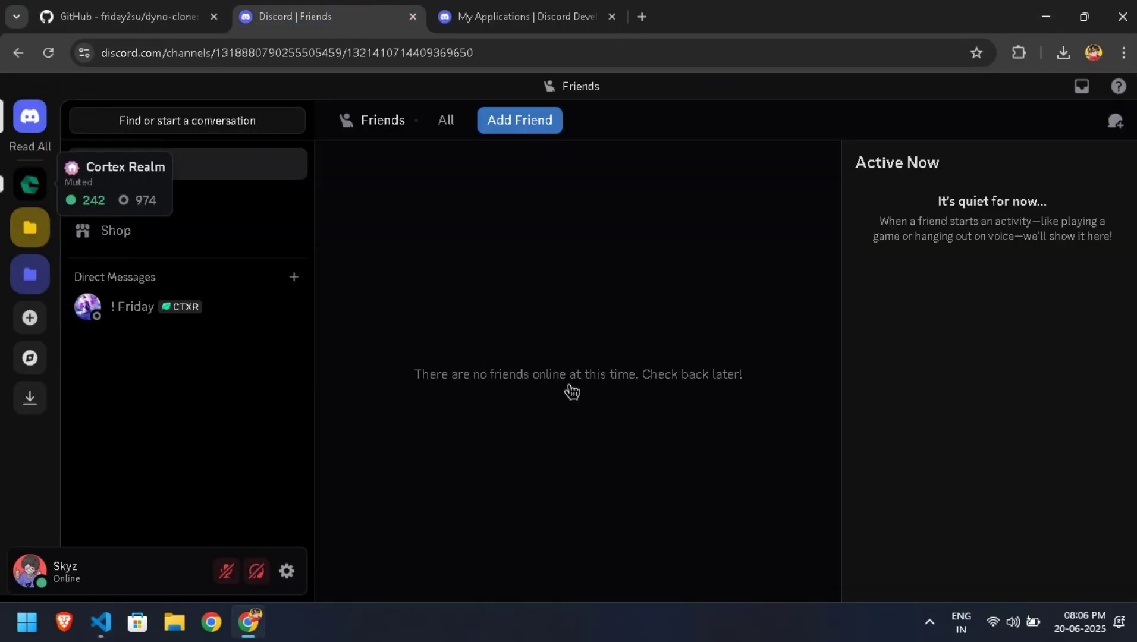
scroll(736, 460, up, 5)
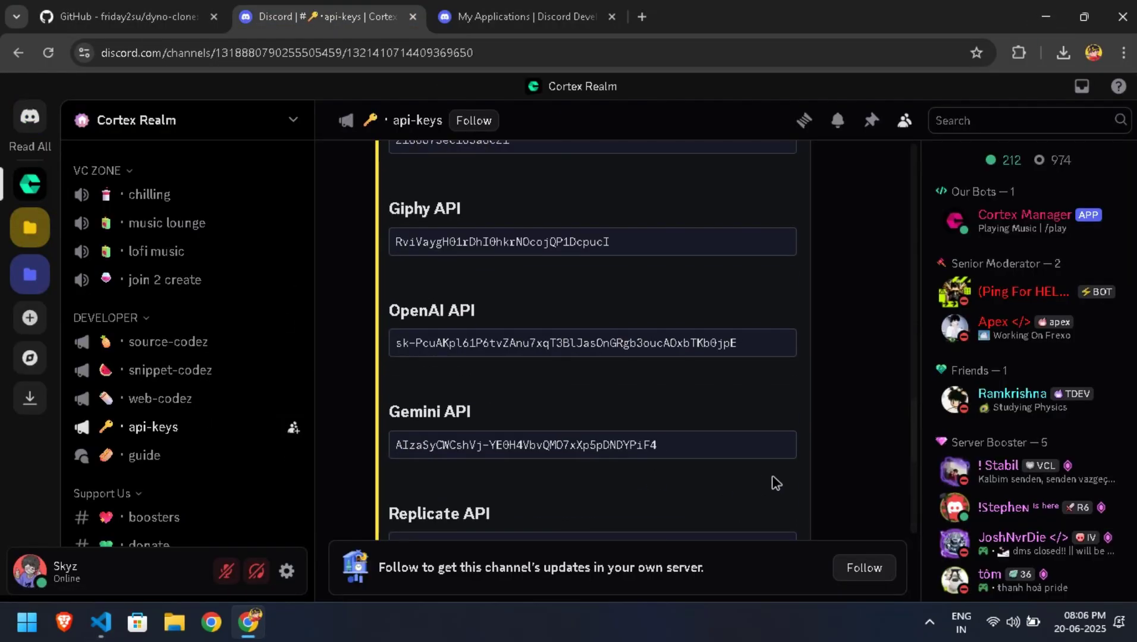
scroll(736, 460, up, 5)
scroll(735, 459, up, 3)
mouse_move(755, 346)
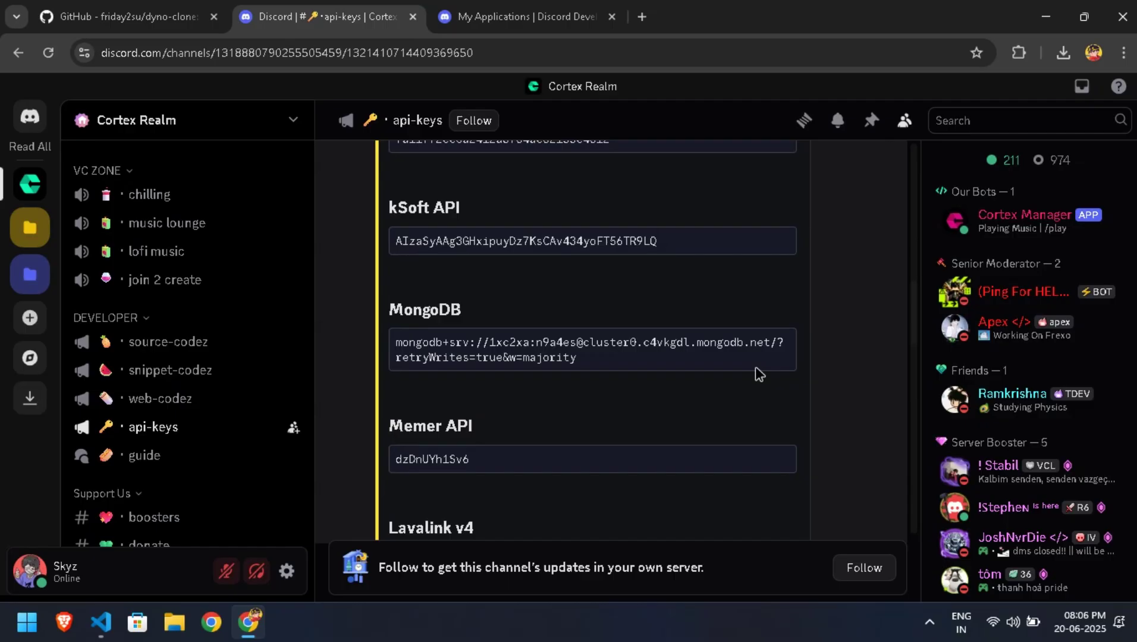
key(alt+Tab)
Paste the MongoDB connection string into MONGODB_URI and open an enlarged integrated terminal
double_click(497, 116)
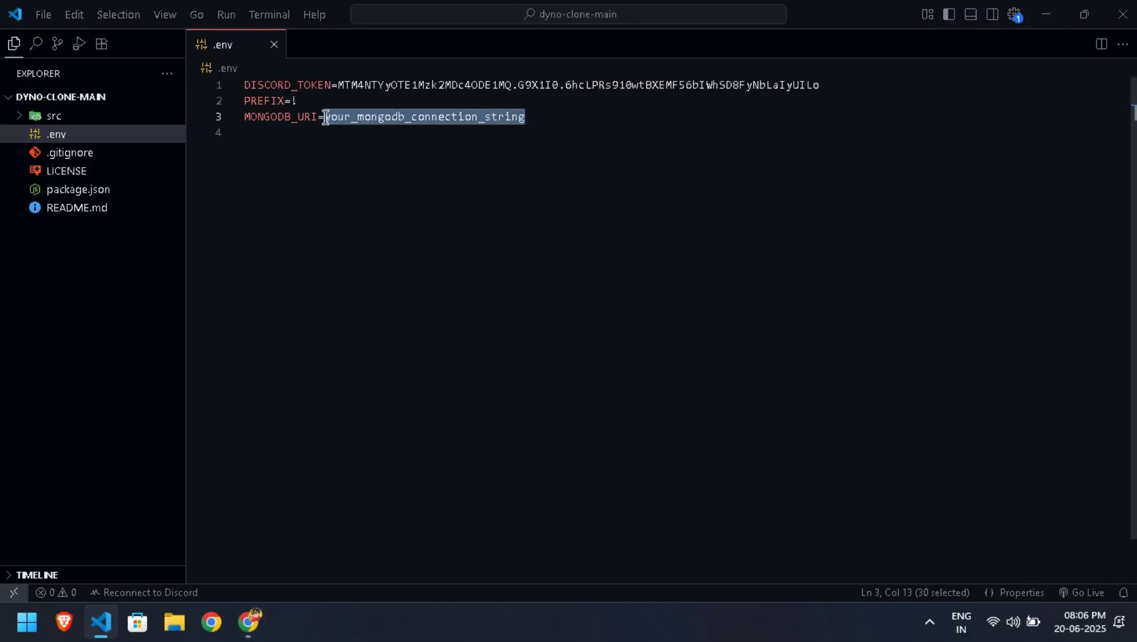
key(ctrl+v)
click(446, 178)
key(ctrl+grave)
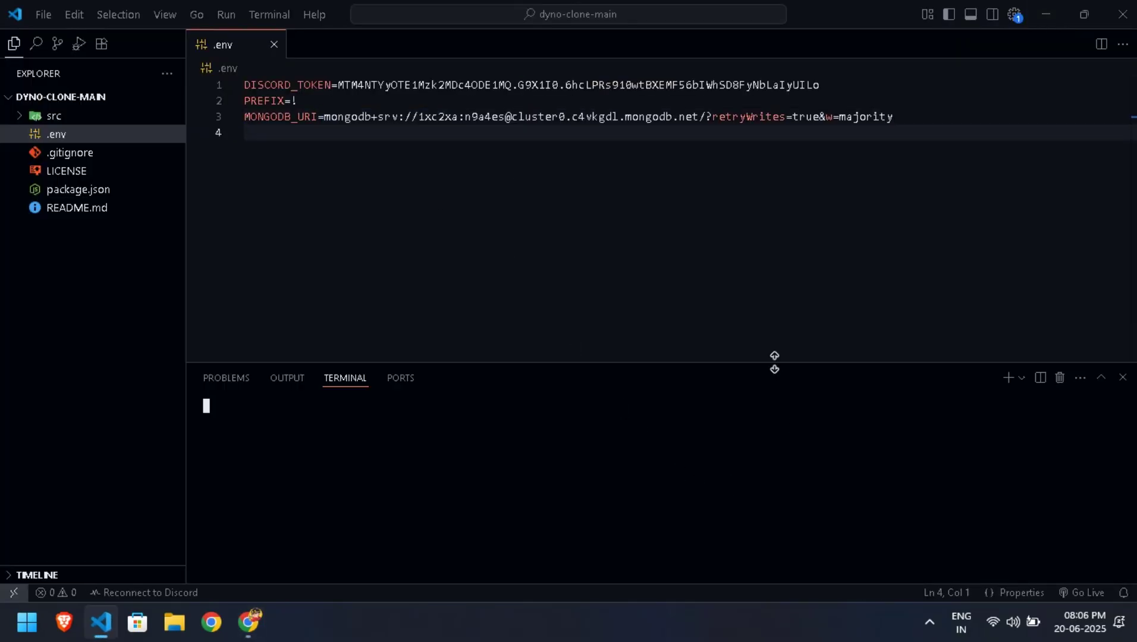
drag(775, 363, 775, 290)
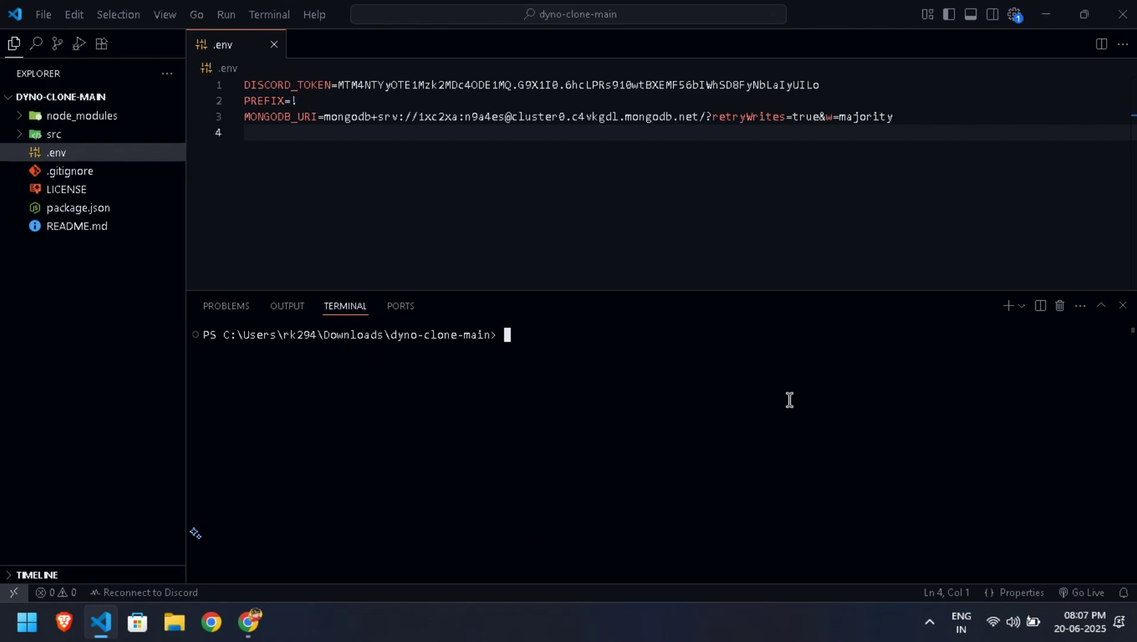
text(node .)
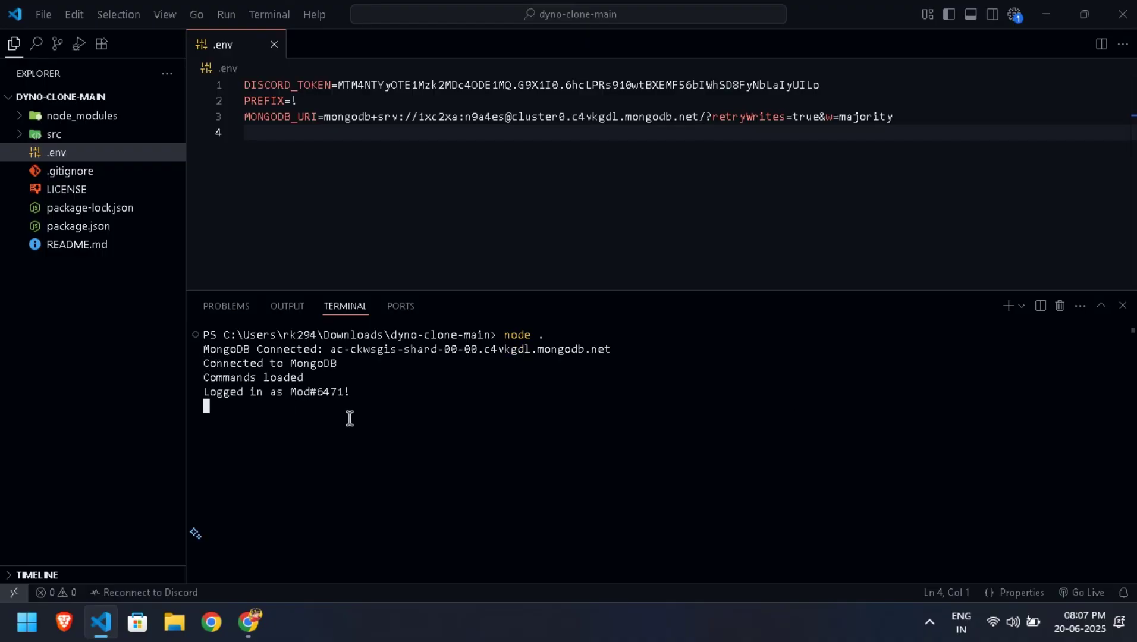
Select the bot and applications.commands scopes in Mod's OAuth2 URL Generator
click(1057, 7)
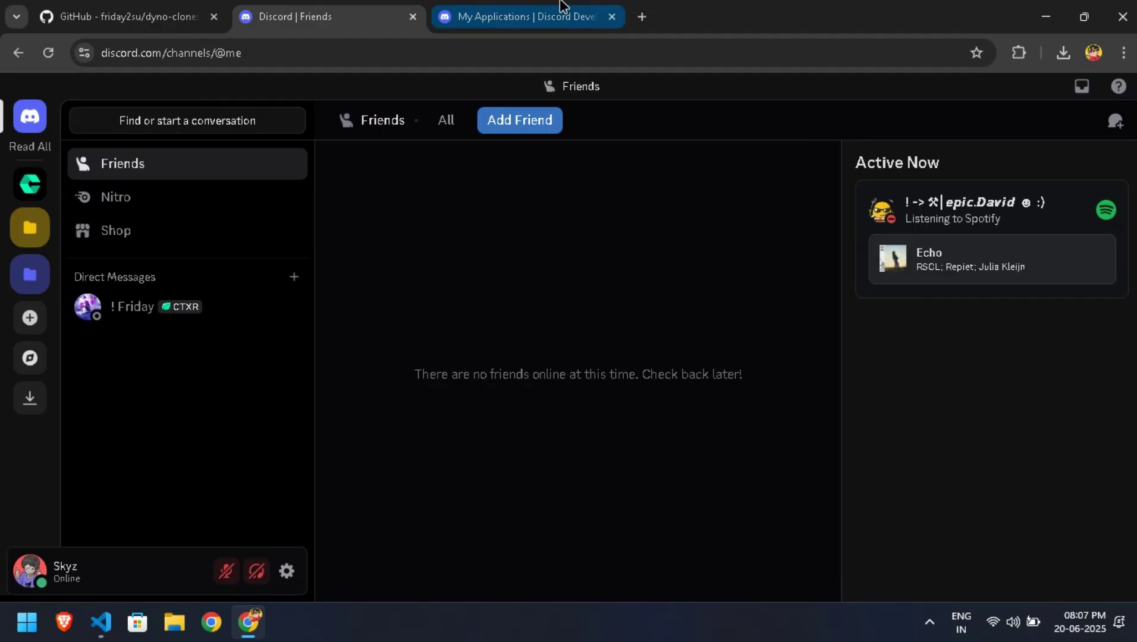
click(515, 16)
click(76, 377)
scroll(622, 444, down, 5)
scroll(622, 444, down, 2)
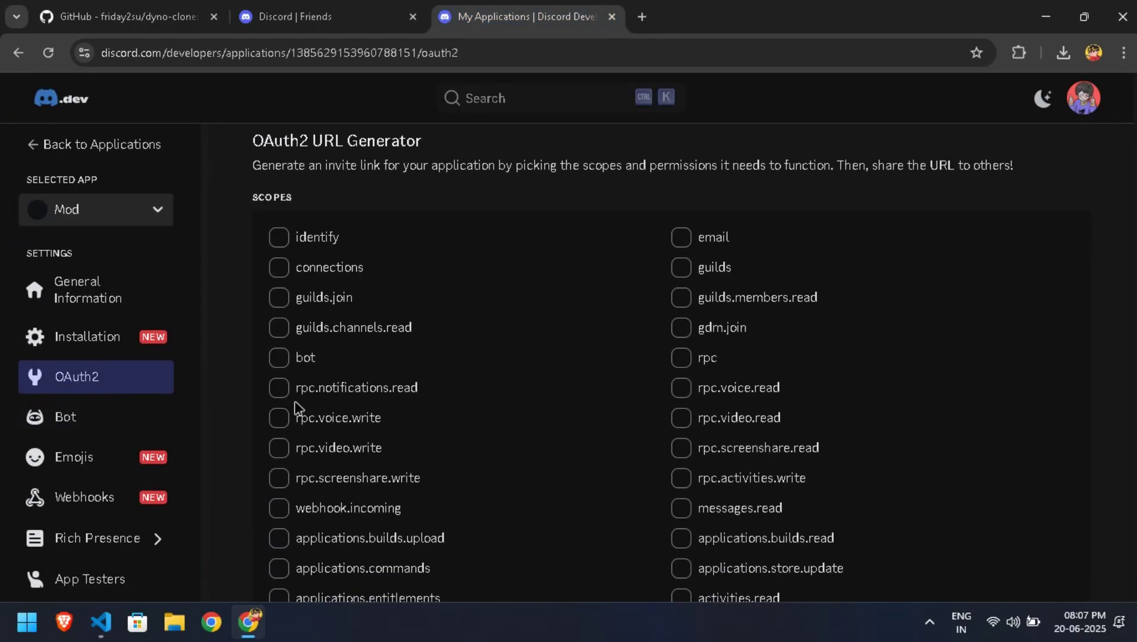
click(279, 371)
scroll(282, 512, down, 1)
click(279, 508)
scroll(282, 512, down, 5)
scroll(356, 426, down, 5)
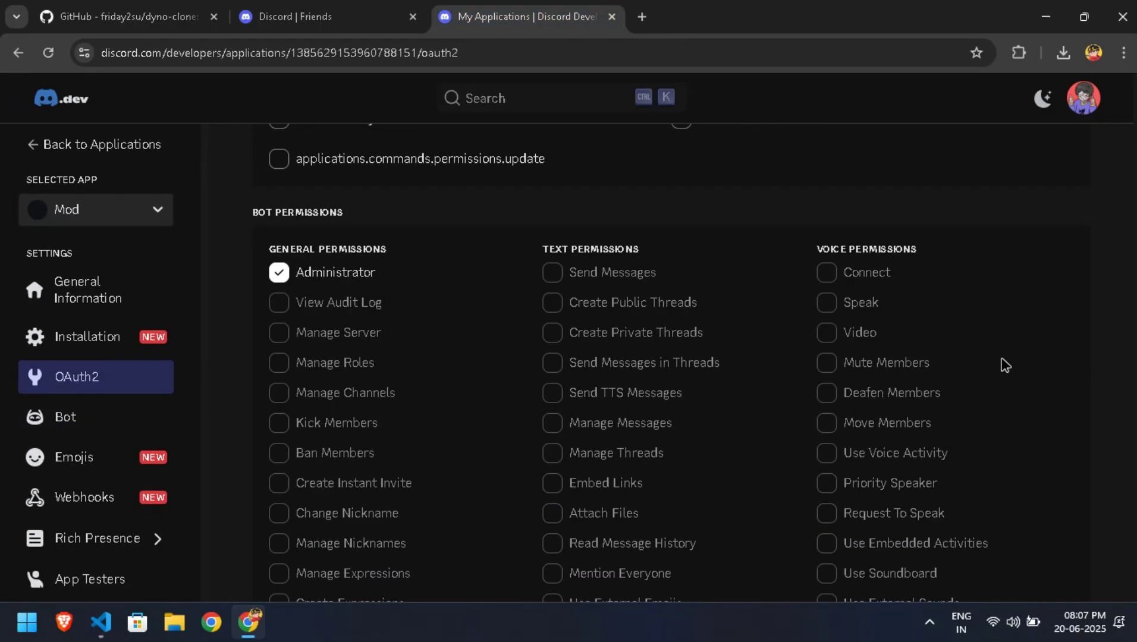
scroll(622, 399, down, 5)
Copy the generated invite link and post it in Discord's #general channel
click(1059, 556)
click(324, 16)
key(ctrl+v)
key(Return)
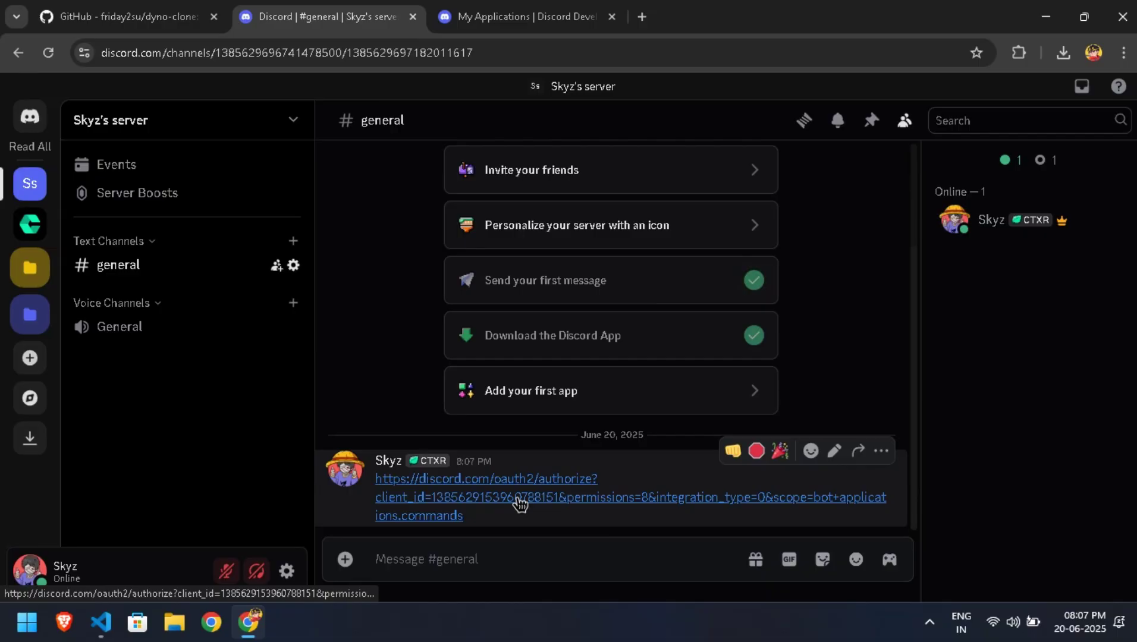
Authorize Mod via the invite link, then send !help, !cat, !ping and !serverinfo
click(533, 488)
click(702, 545)
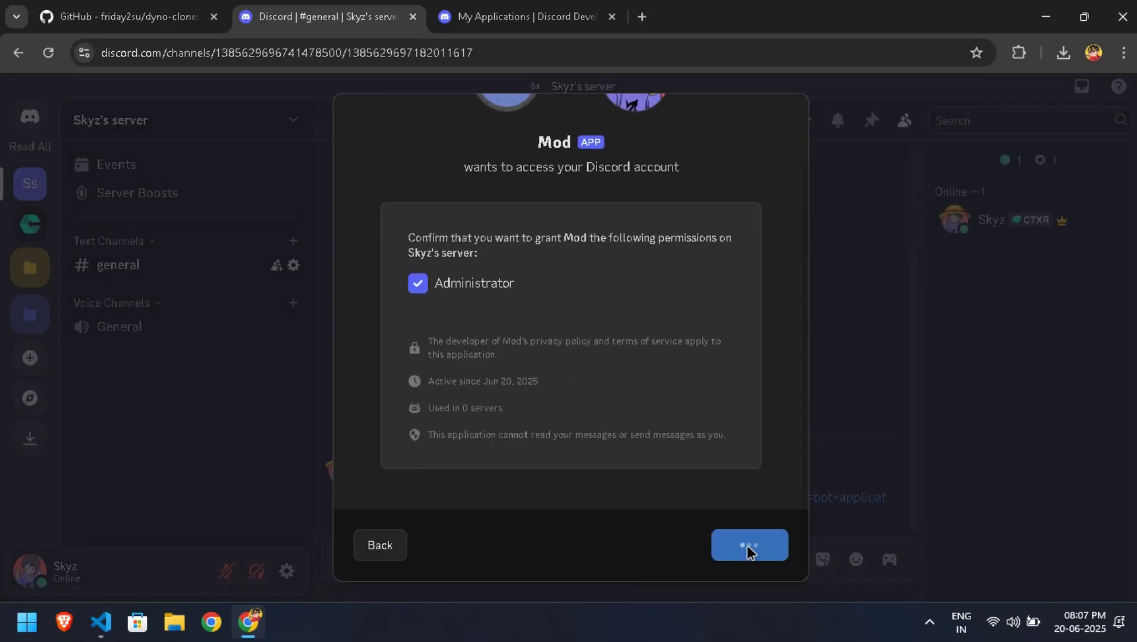
text(!help)
key(Return)
text(at)
key(Return)
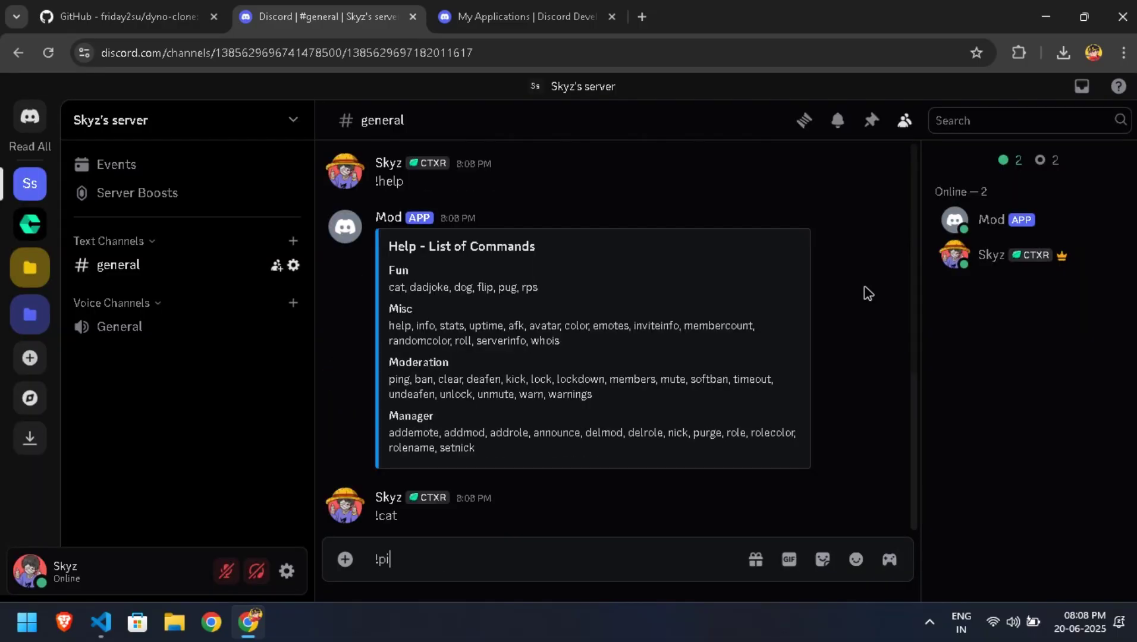
text(ng)
key(Return)
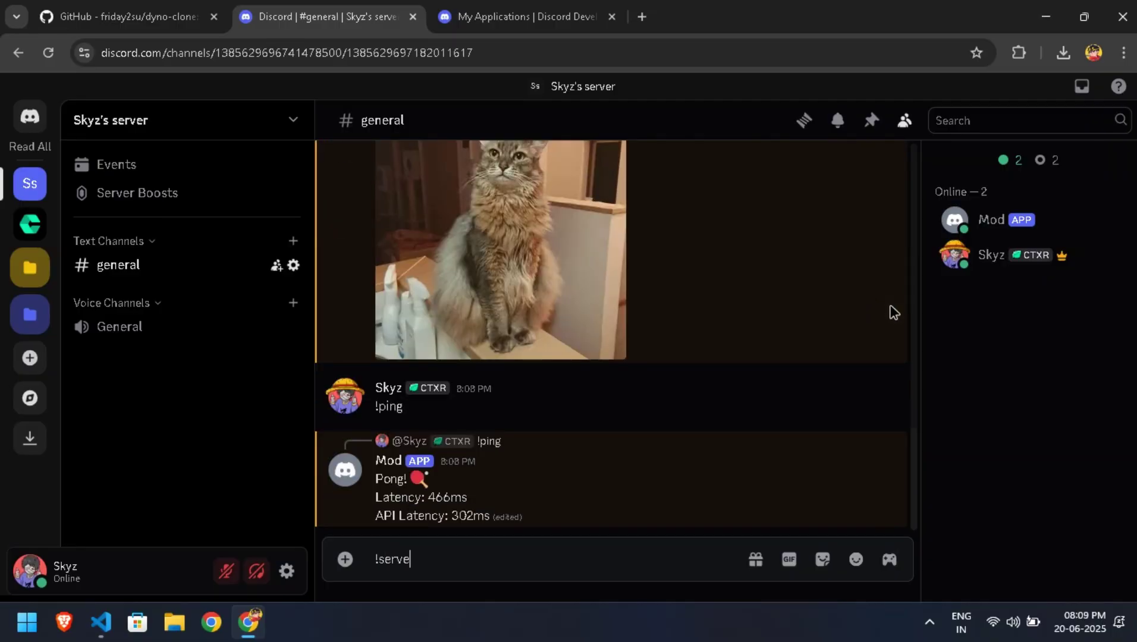
key(Return)
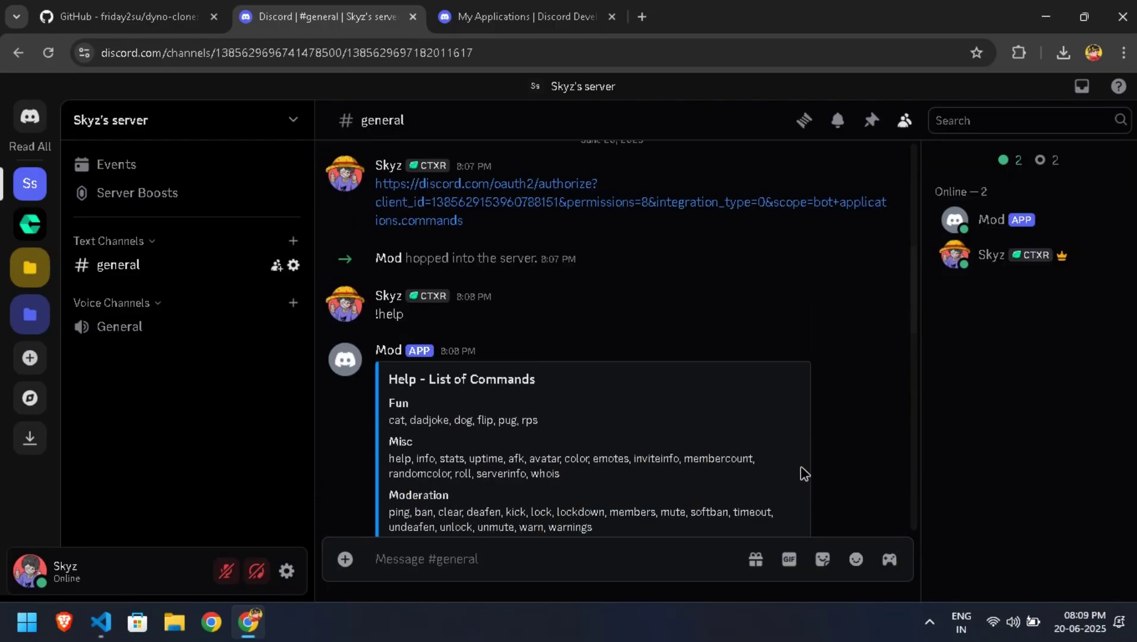